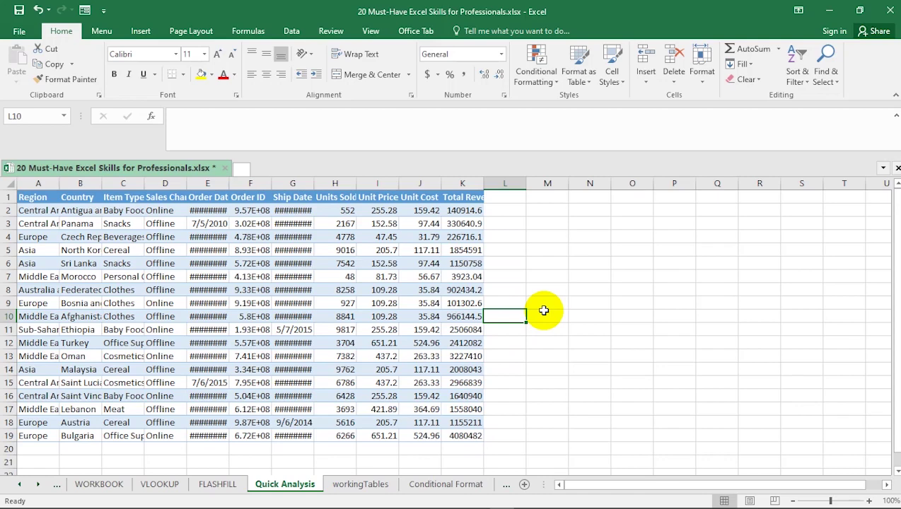
Step: AutoFit all worksheet columns so full regions, countries, dates and order IDs show
left_click(543, 311)
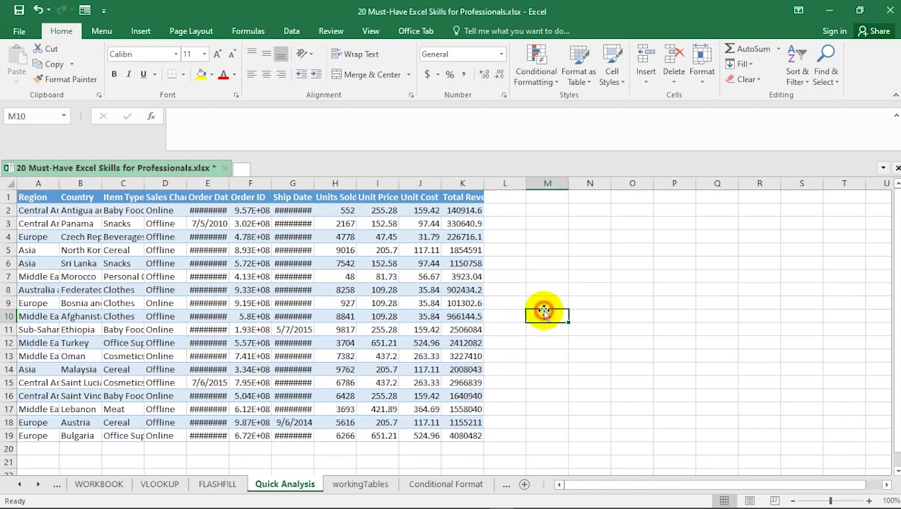
left_click(8, 184)
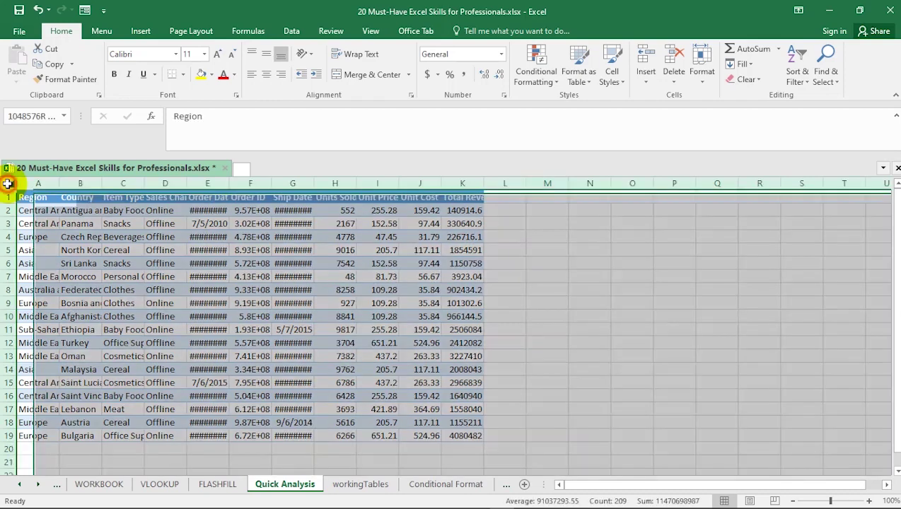
double_click(229, 183)
left_click(248, 263)
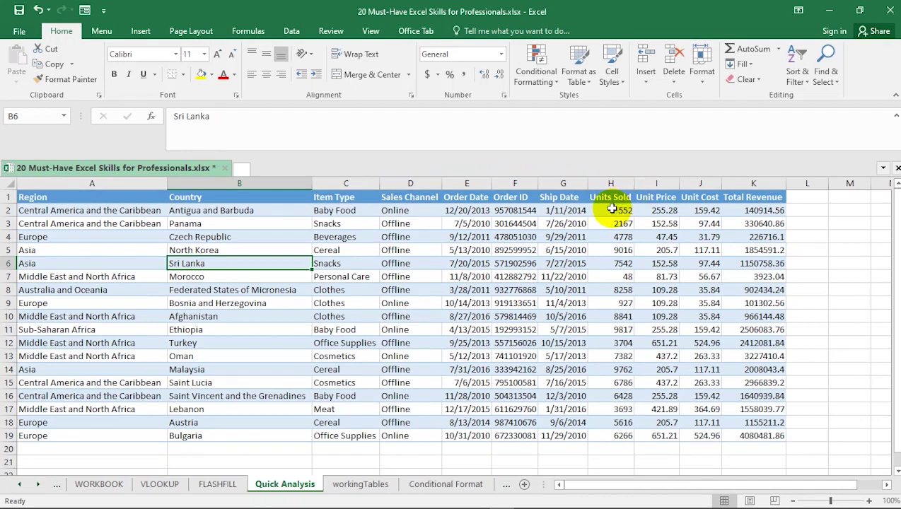
Step: Select the Units Sold values H2:H19 and bring up Quick Analysis for them
left_click_drag(612, 208, 611, 432)
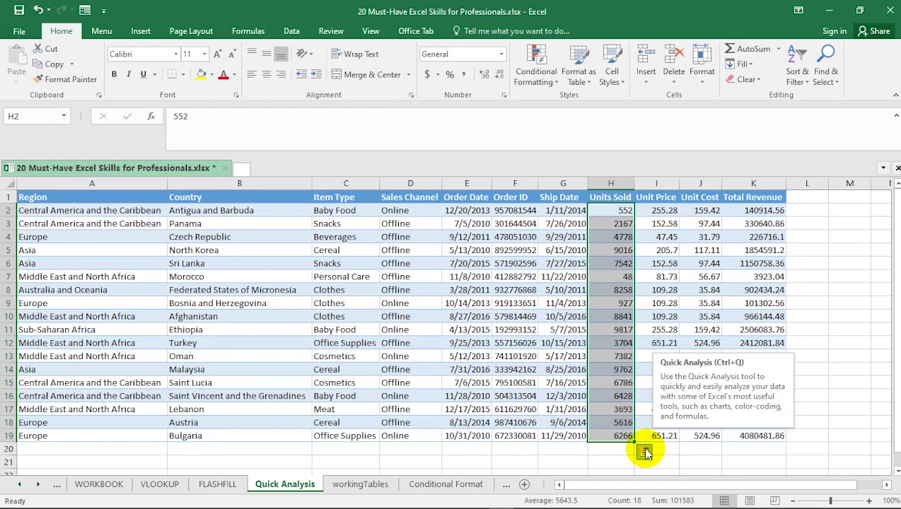
left_click(645, 452)
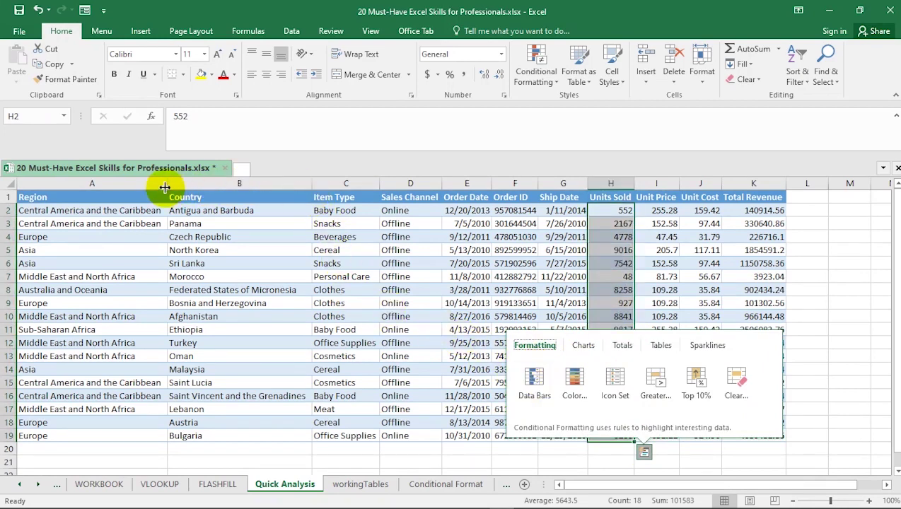
Step: Narrow the Region and Country columns and try Data Bars on Units Sold
left_click_drag(164, 188, 84, 185)
left_click_drag(228, 183, 158, 183)
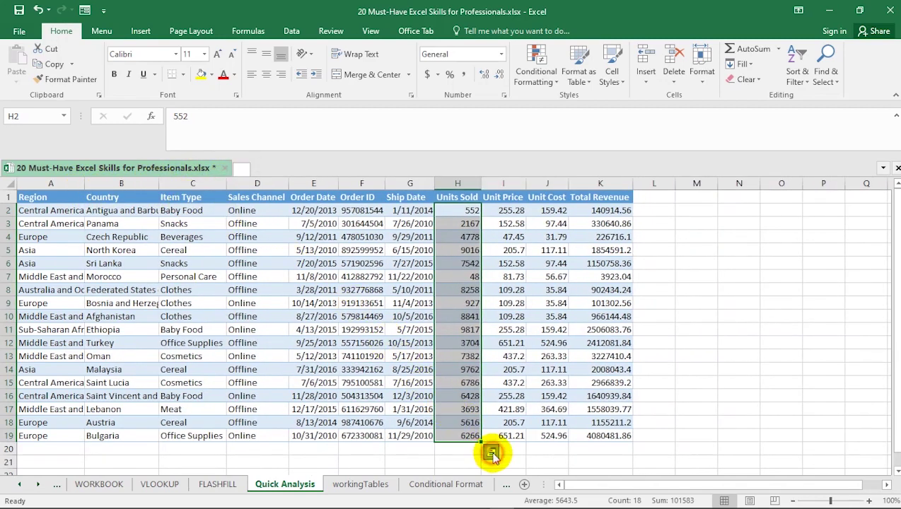
left_click(491, 453)
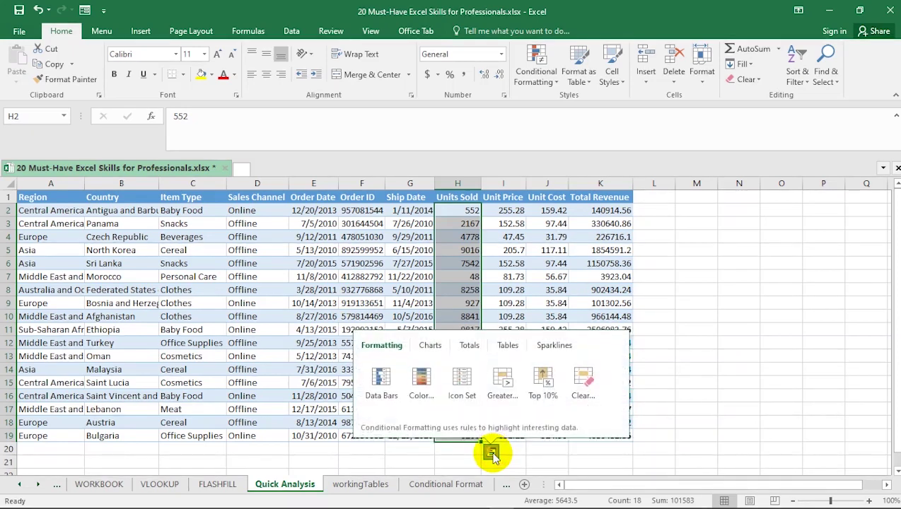
left_click(382, 381)
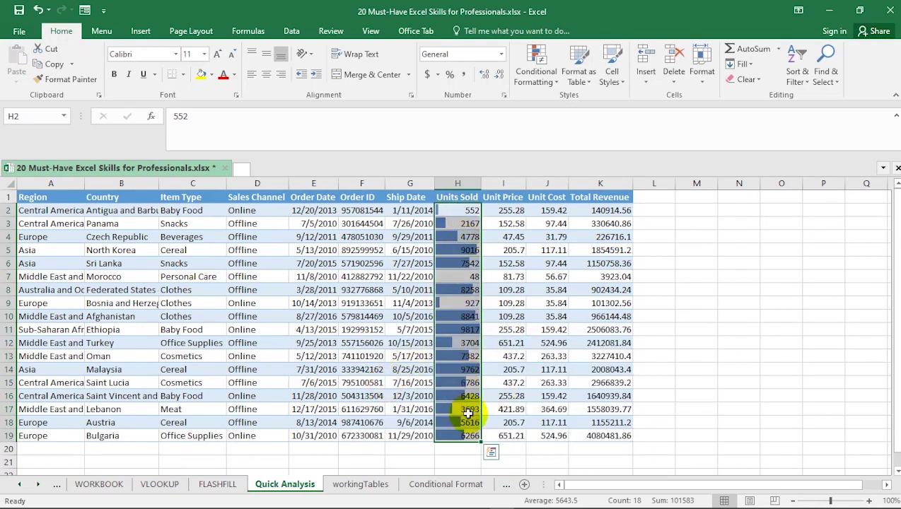
Step: Undo the Units Sold data bars, leaving the Quick Analysis options showing
left_click(490, 453)
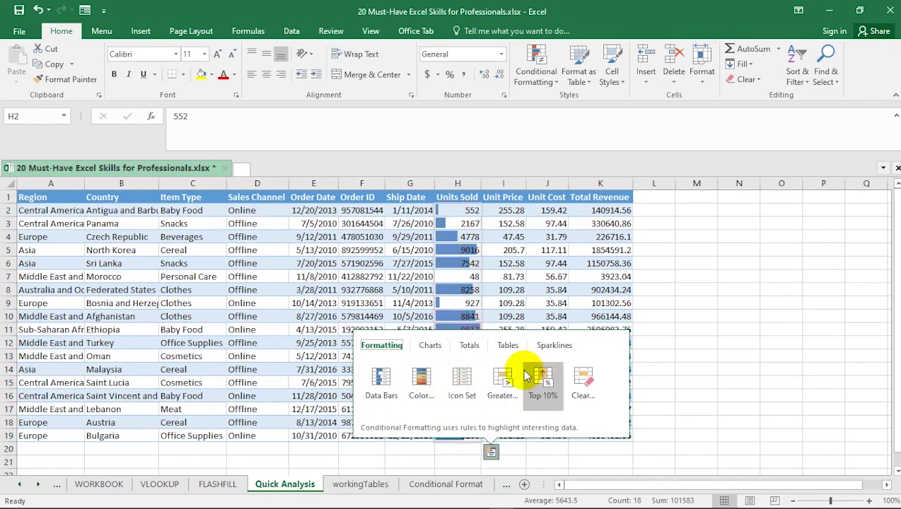
left_click(490, 451)
key("ctrl+z")
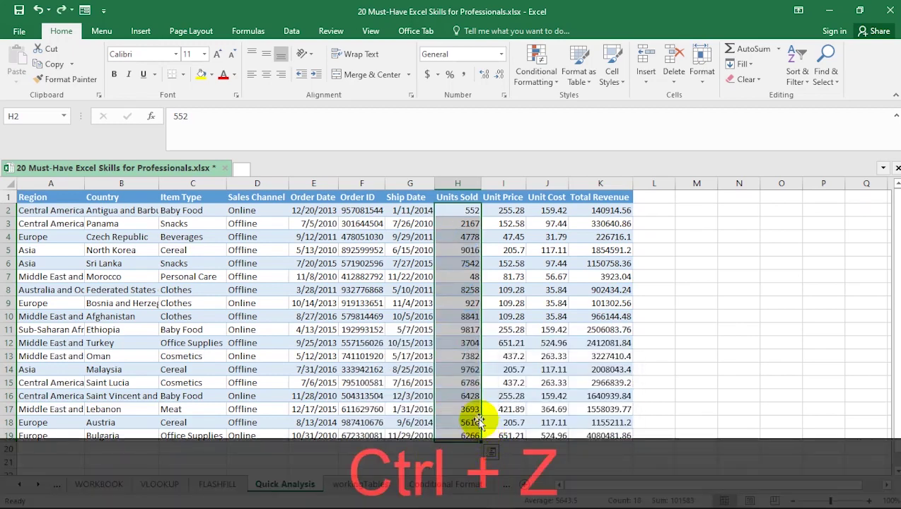
left_click(490, 451)
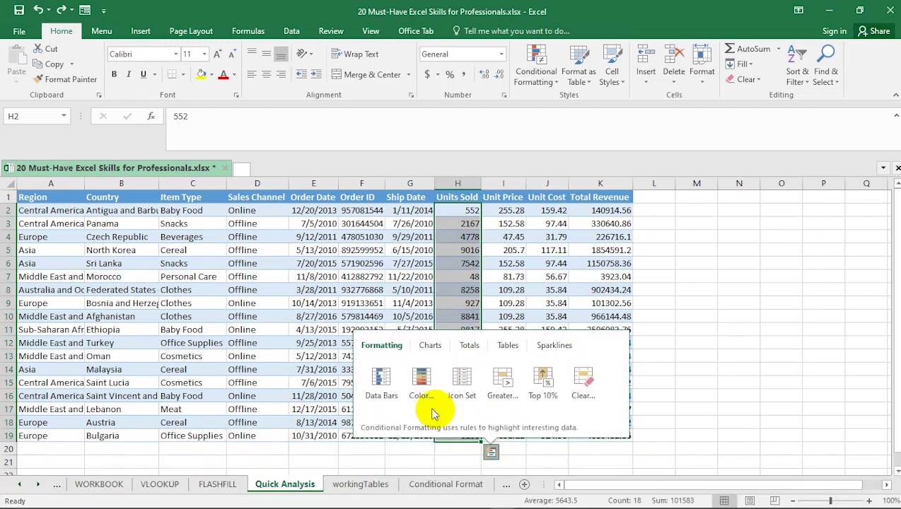
left_click(429, 346)
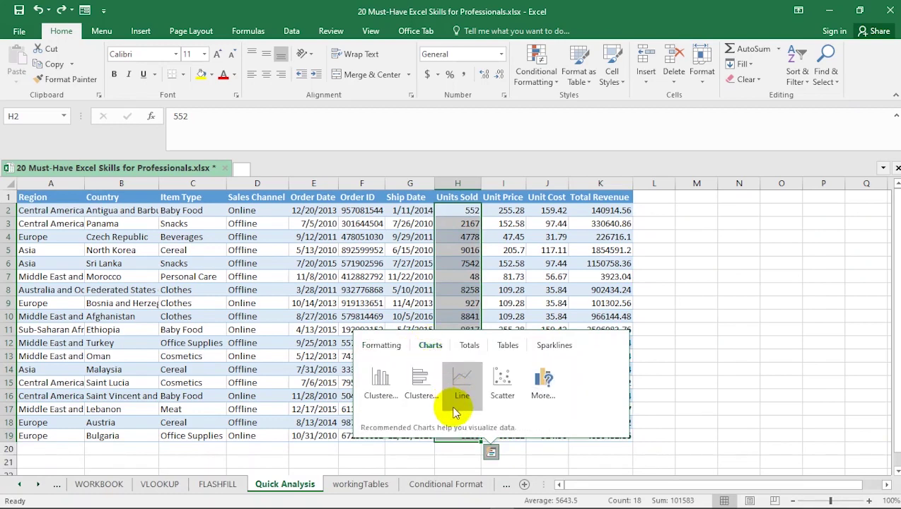
left_click(469, 346)
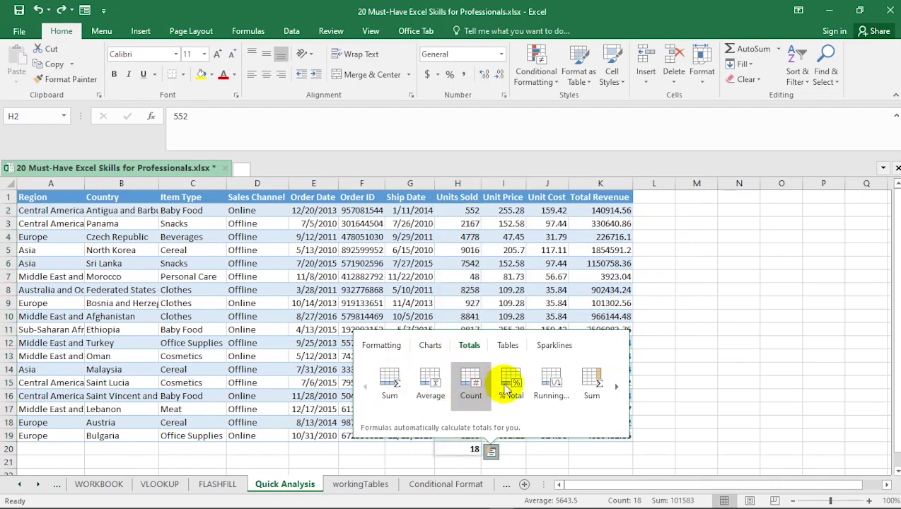
left_click(507, 347)
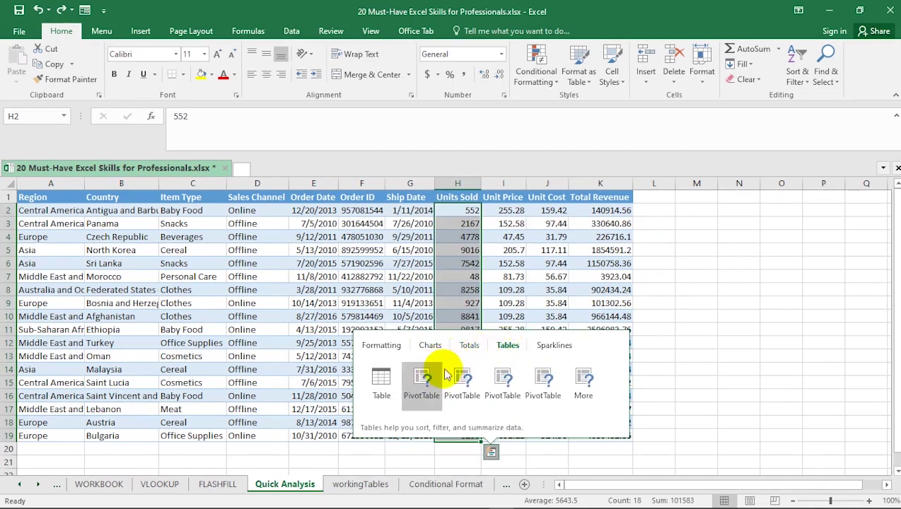
left_click(545, 347)
left_click(381, 345)
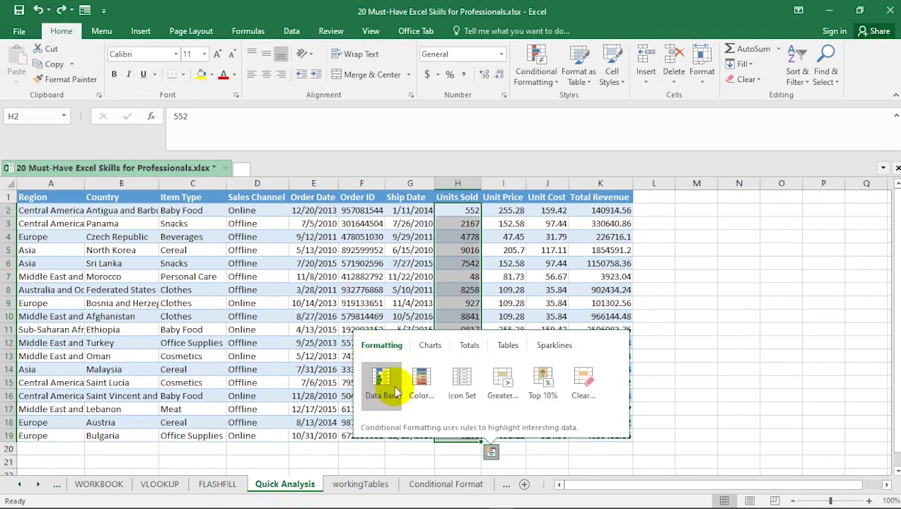
Step: Apply a Greater Than 1000 rule to Units Sold with Green Fill and Dark Green Text
left_click(501, 387)
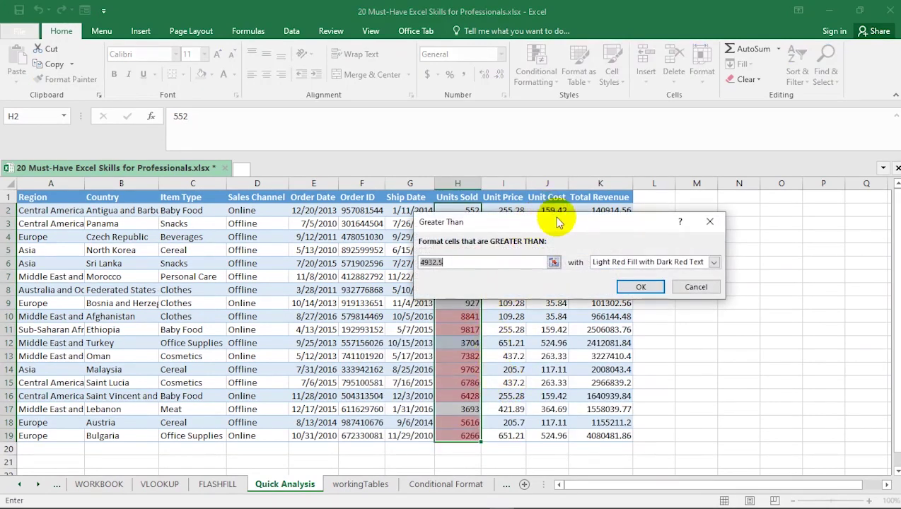
left_click_drag(566, 221, 654, 151)
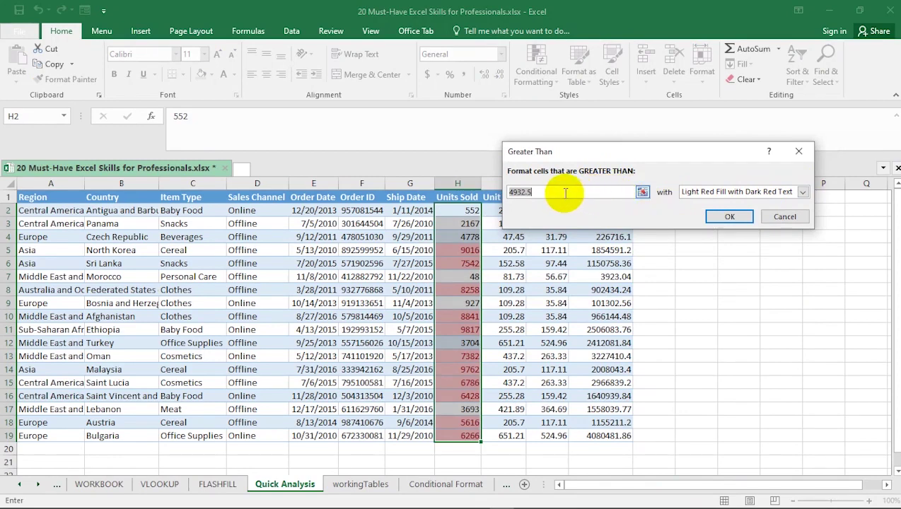
type("1000")
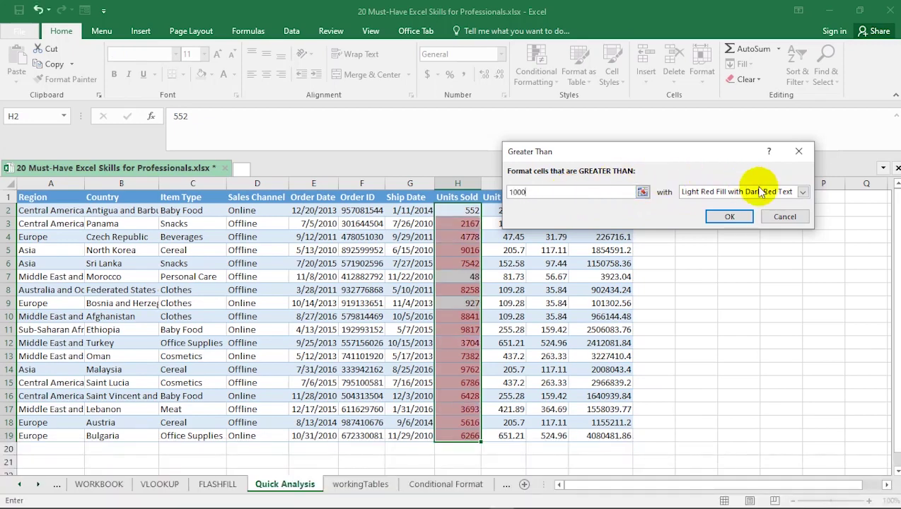
left_click(793, 192)
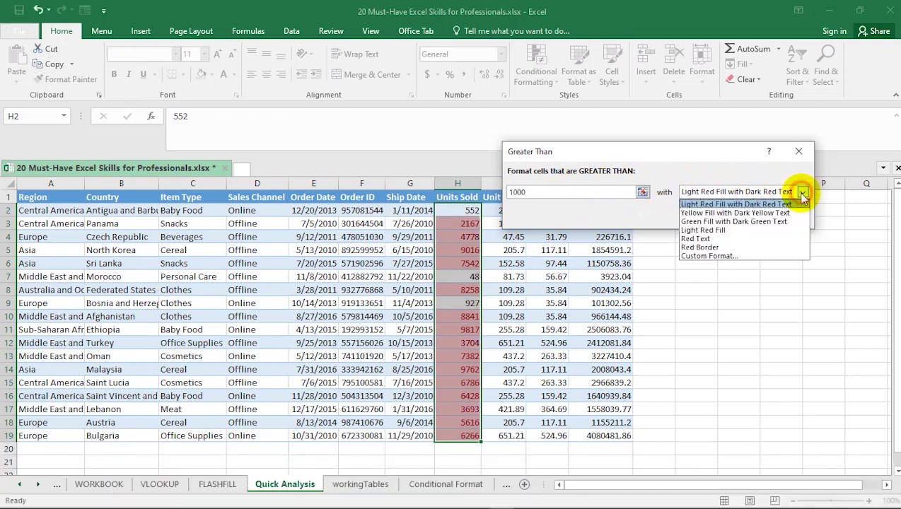
left_click(748, 221)
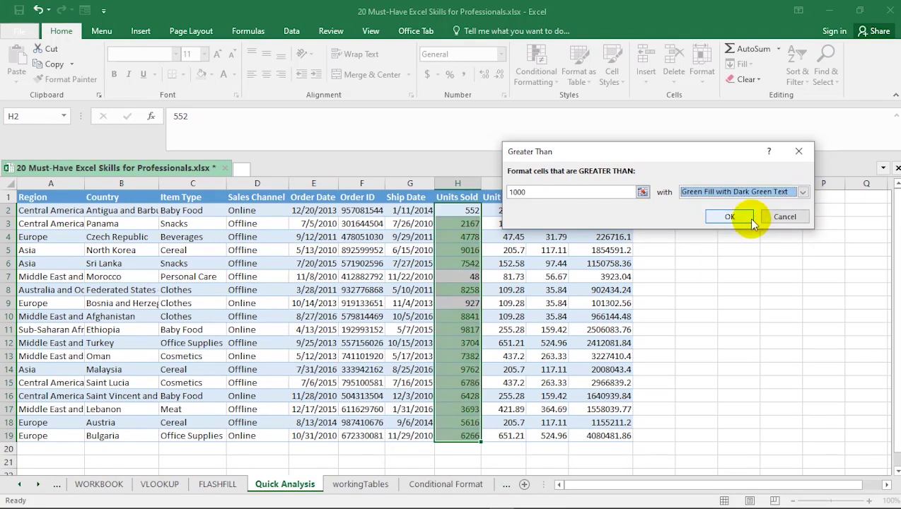
left_click(689, 313)
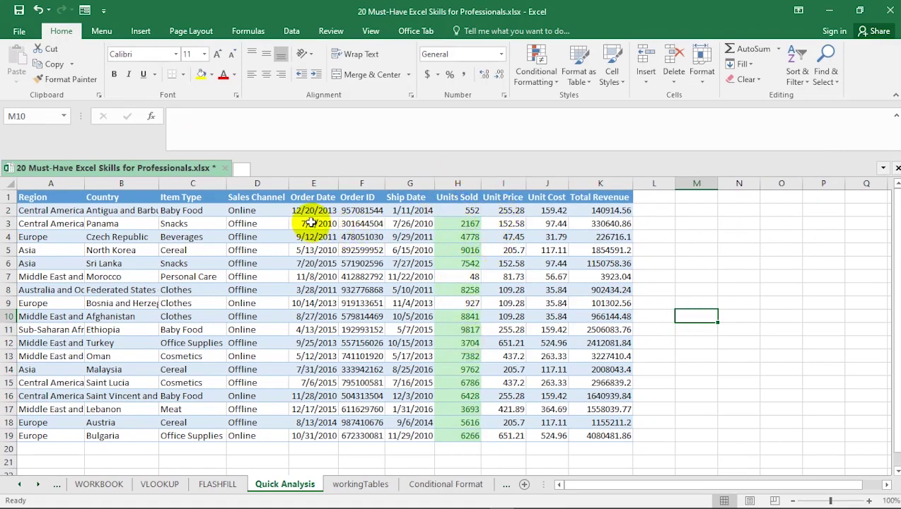
Step: Apply a Text Contains 'Online' rule with Light Red Fill to Sales Channel D2:D19
left_click_drag(256, 216, 260, 433)
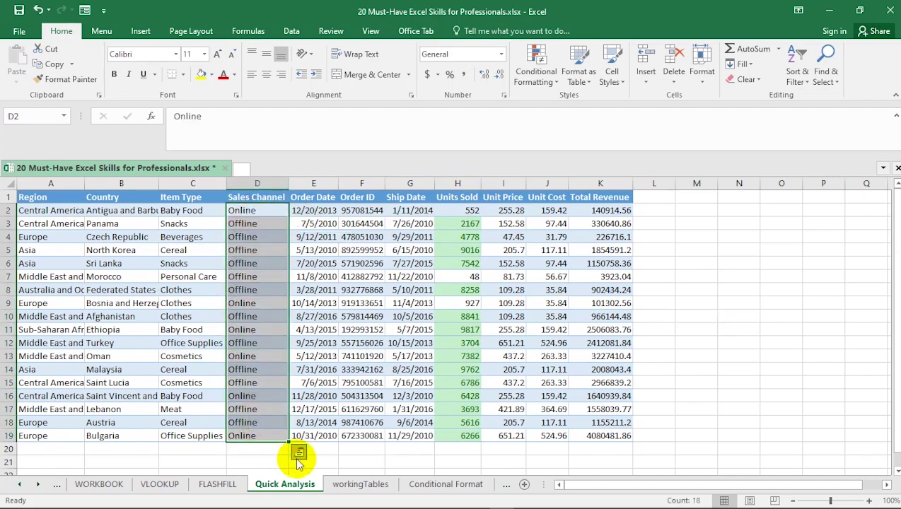
left_click(298, 454)
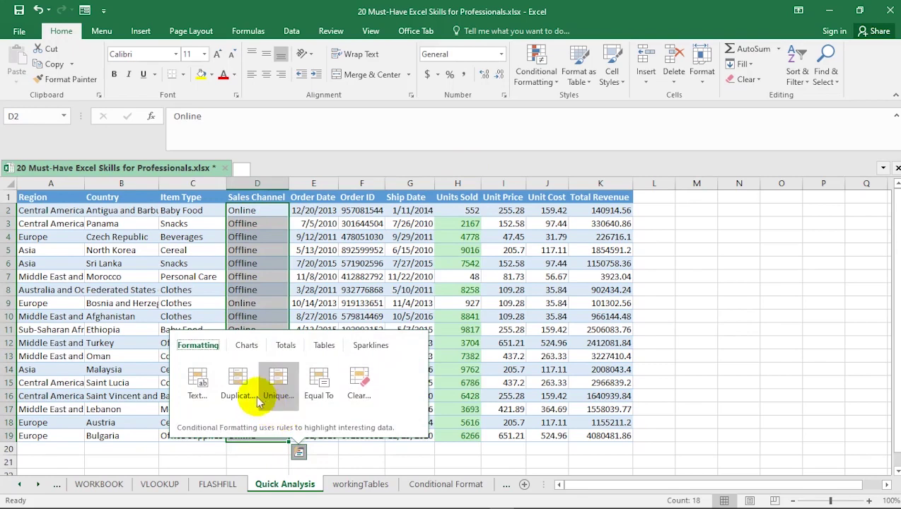
left_click(201, 382)
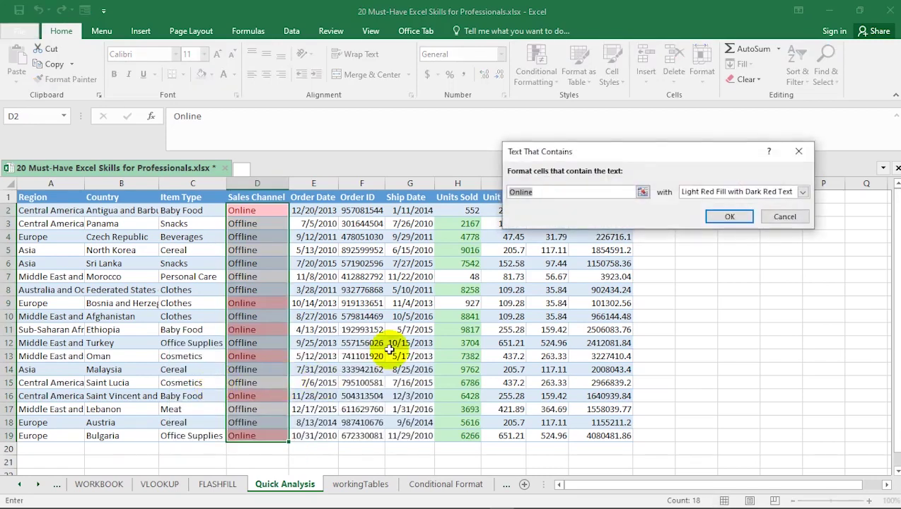
left_click(731, 218)
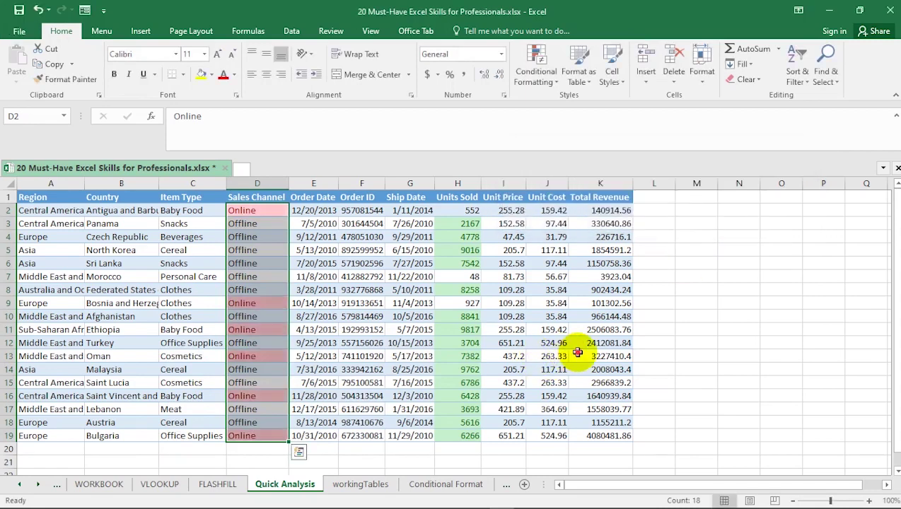
left_click(574, 354)
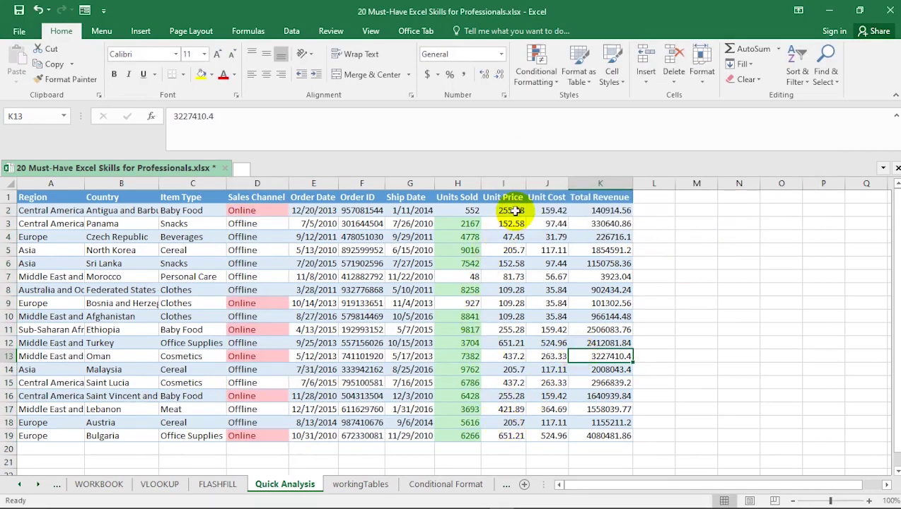
Step: Apply the Icon Set direction arrows to the Unit Price values I2:I19
left_click_drag(510, 210, 516, 437)
left_click(536, 453)
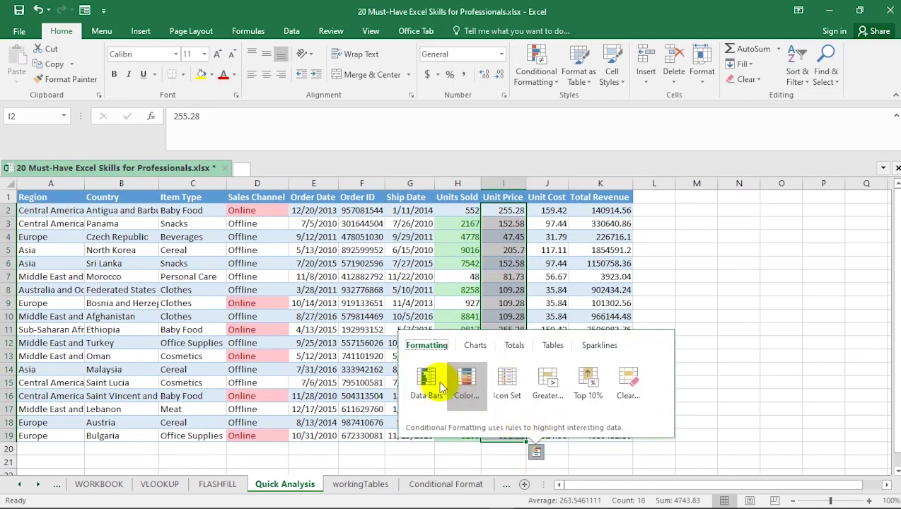
left_click(506, 378)
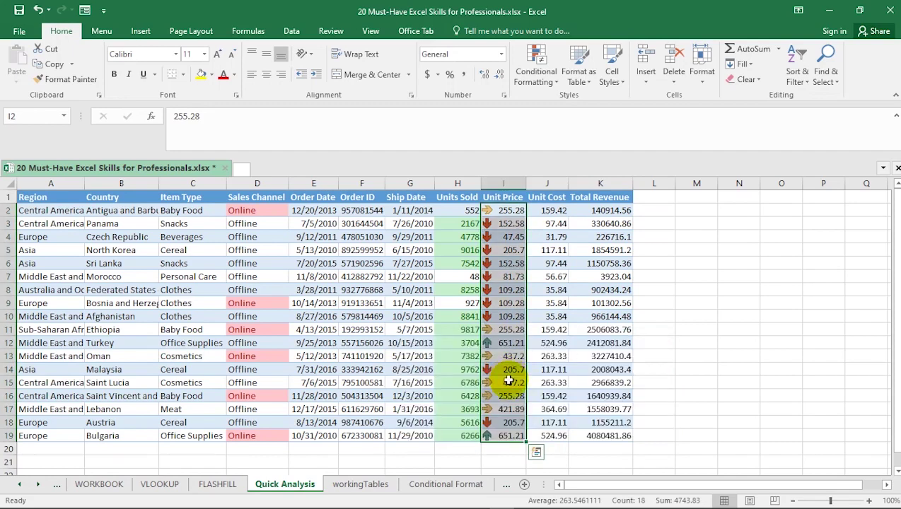